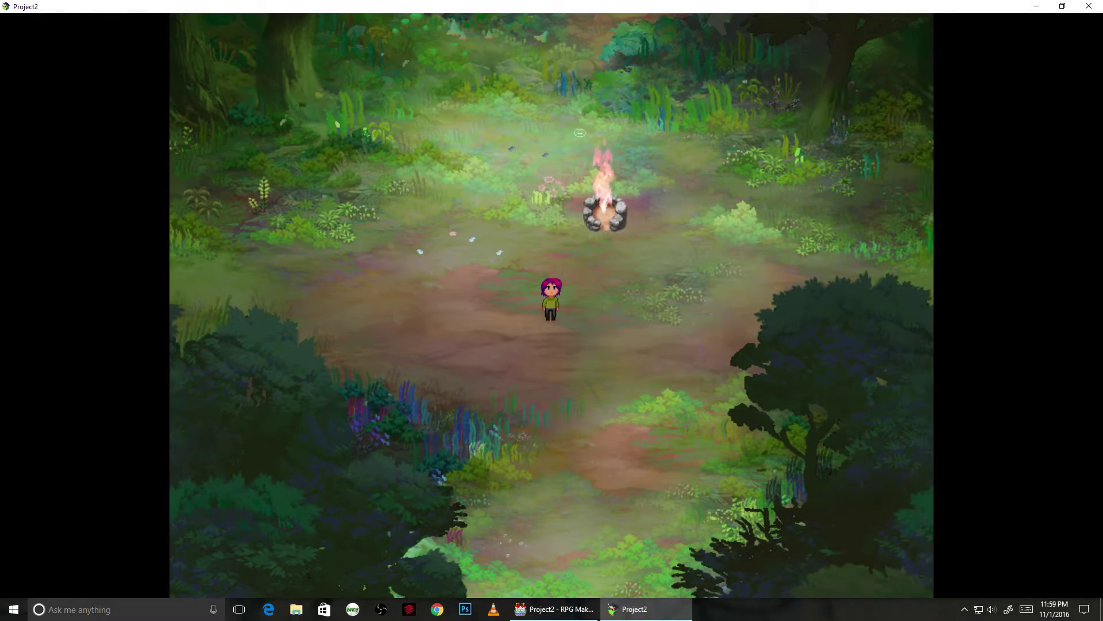
Walk the character around the campfire in the playtest to examine the parallax forest map.
{"action": "key", "text": "Up"}
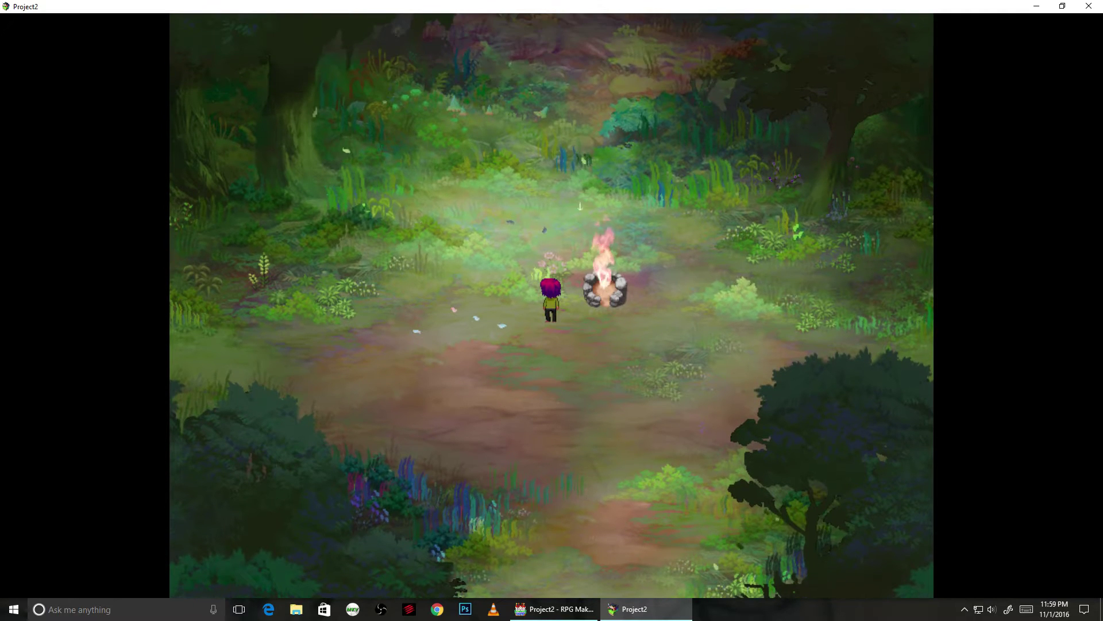
{"action": "key", "text": "Left"}
{"action": "key", "text": "Up"}
{"action": "key", "text": "Right"}
{"action": "key", "text": "Down"}
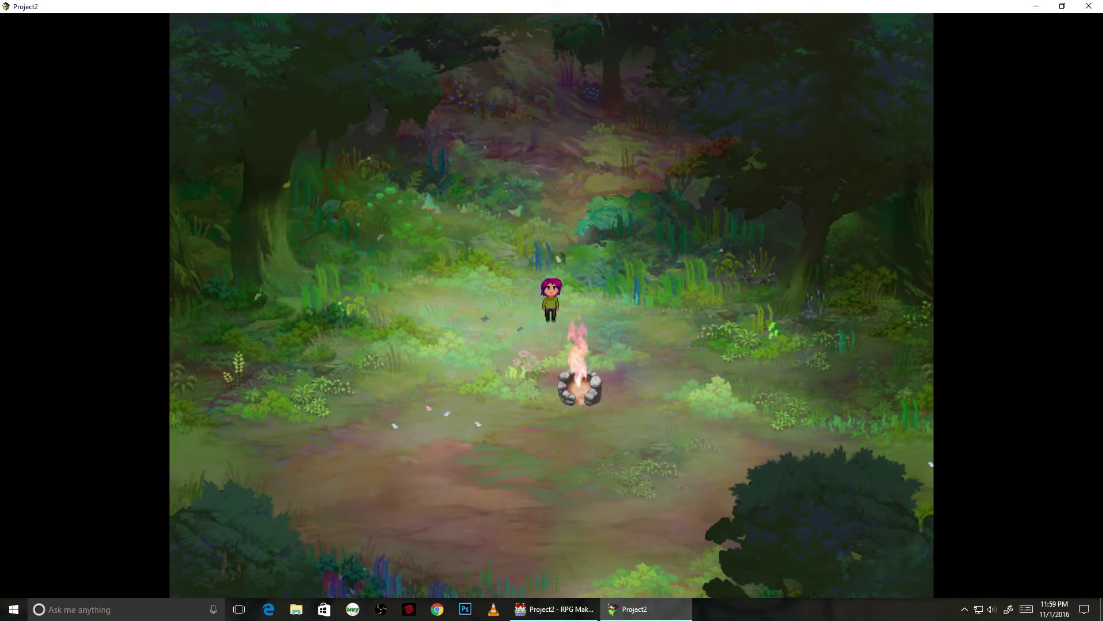
{"action": "key", "text": "Right"}
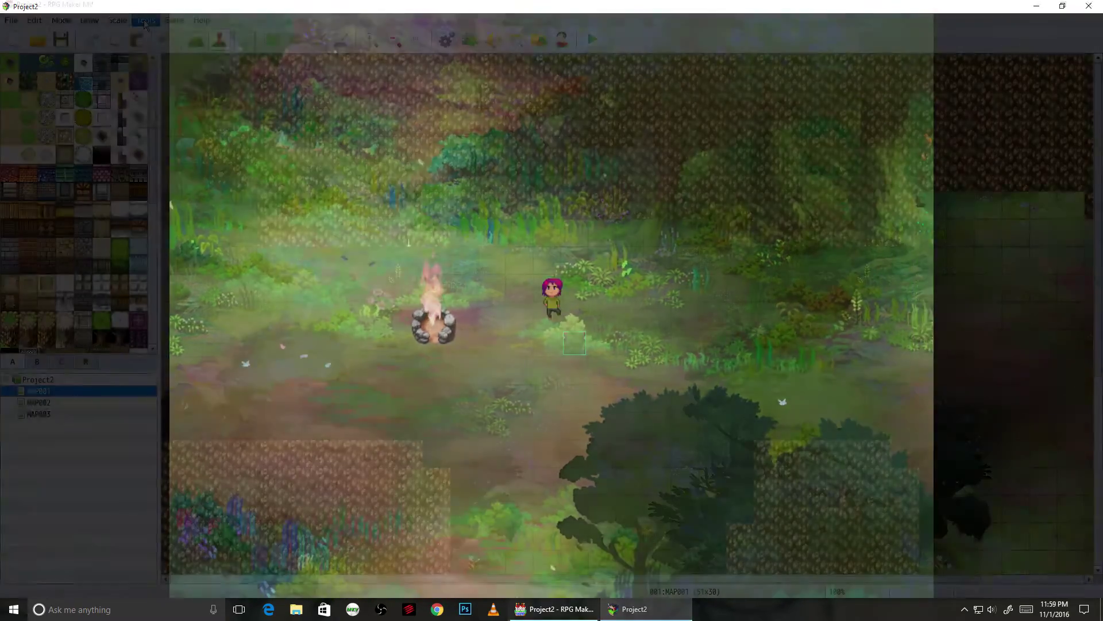
Open the Plugin Manager in RPG Maker MV and inspect the YEP_GridFreeDoodads plugin.
{"action": "left_click", "coordinate": [146, 20]}
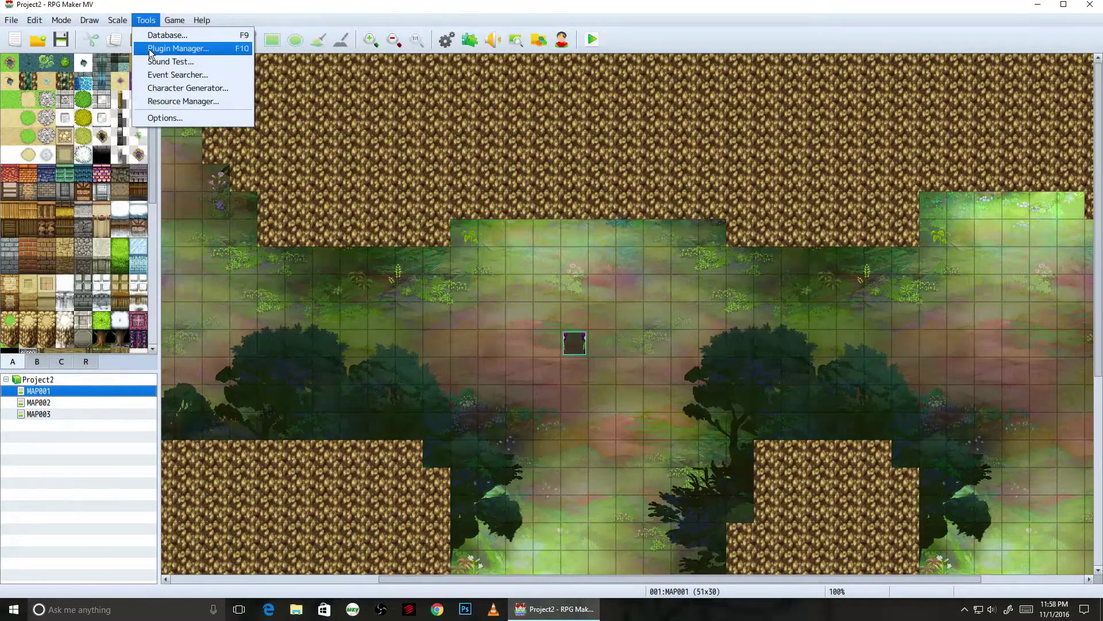
{"action": "left_click", "coordinate": [151, 50]}
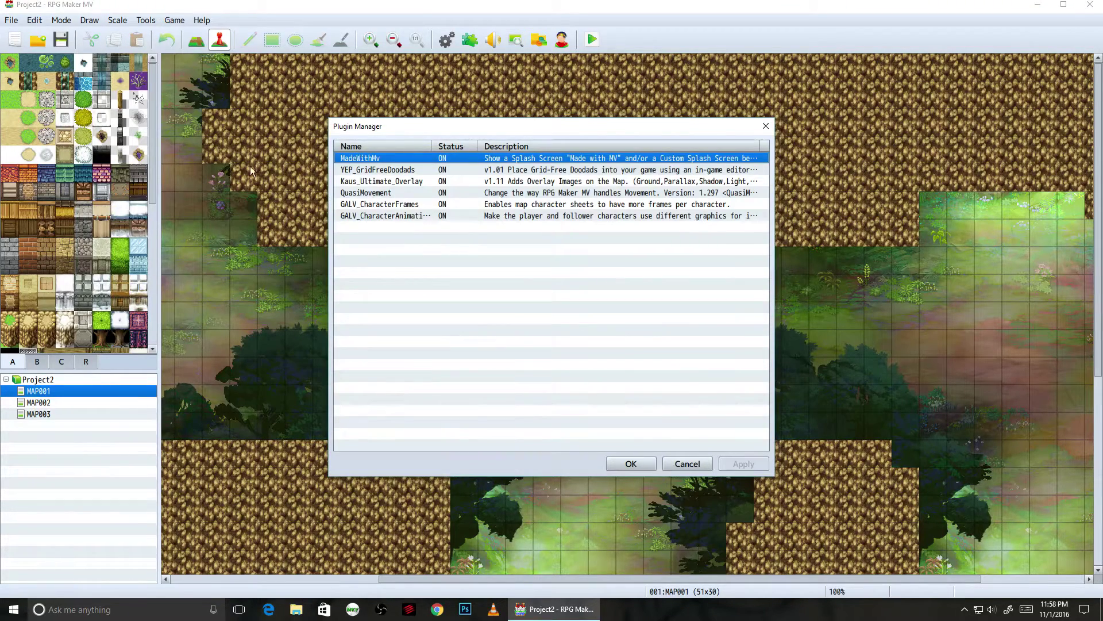
{"action": "left_click", "coordinate": [404, 171]}
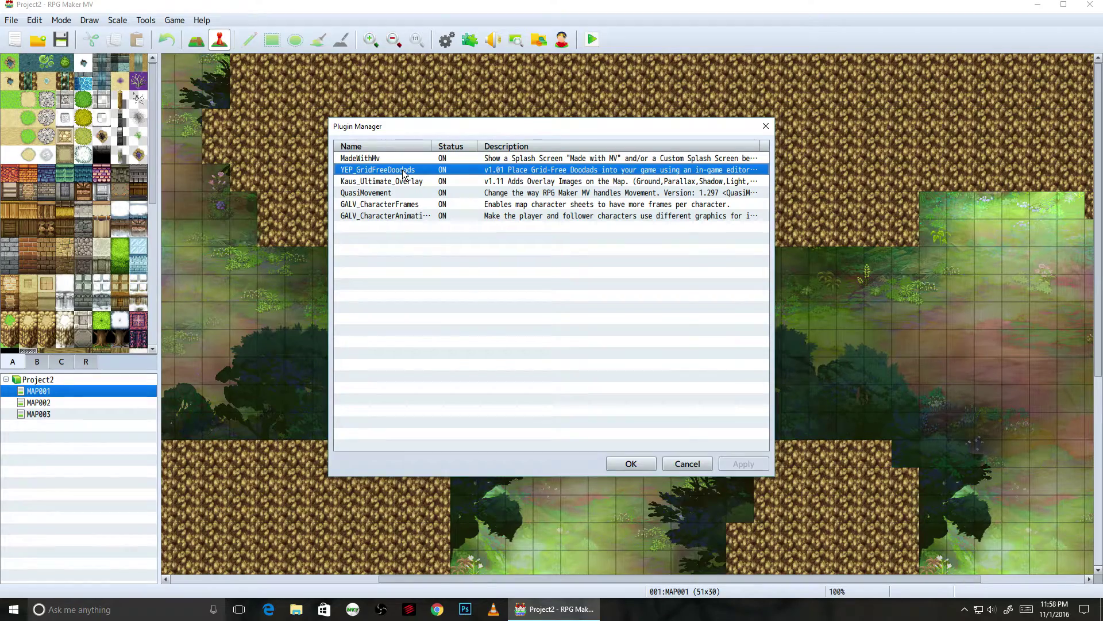
{"action": "double_click", "coordinate": [402, 170]}
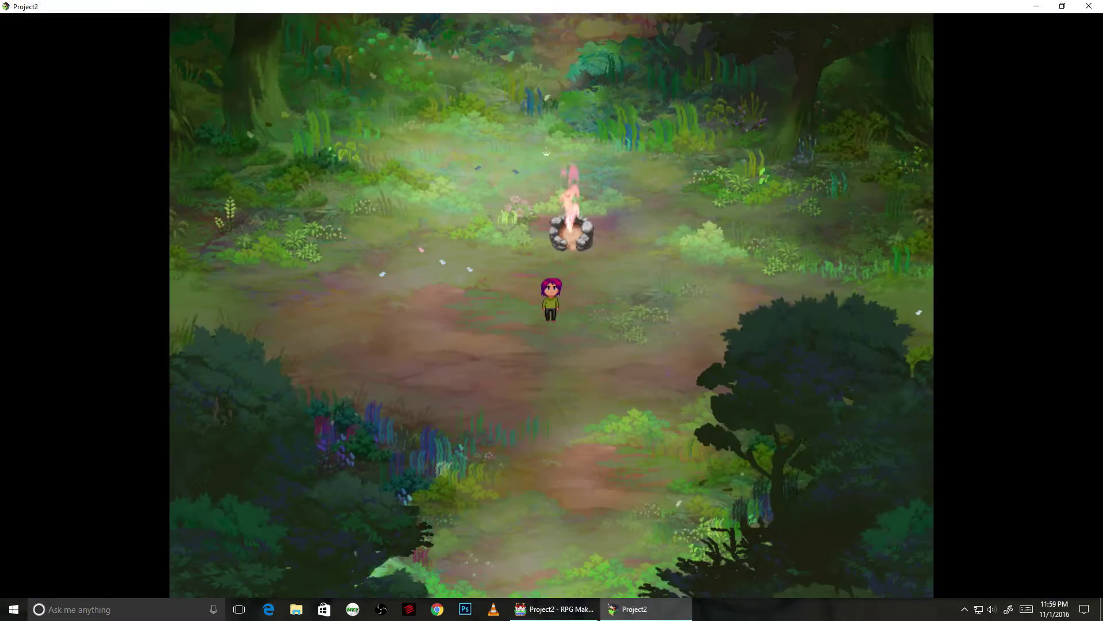
Return to the playtest and walk the character past the dark trees to the clearing east of the campfire.
{"action": "key", "text": "Right"}
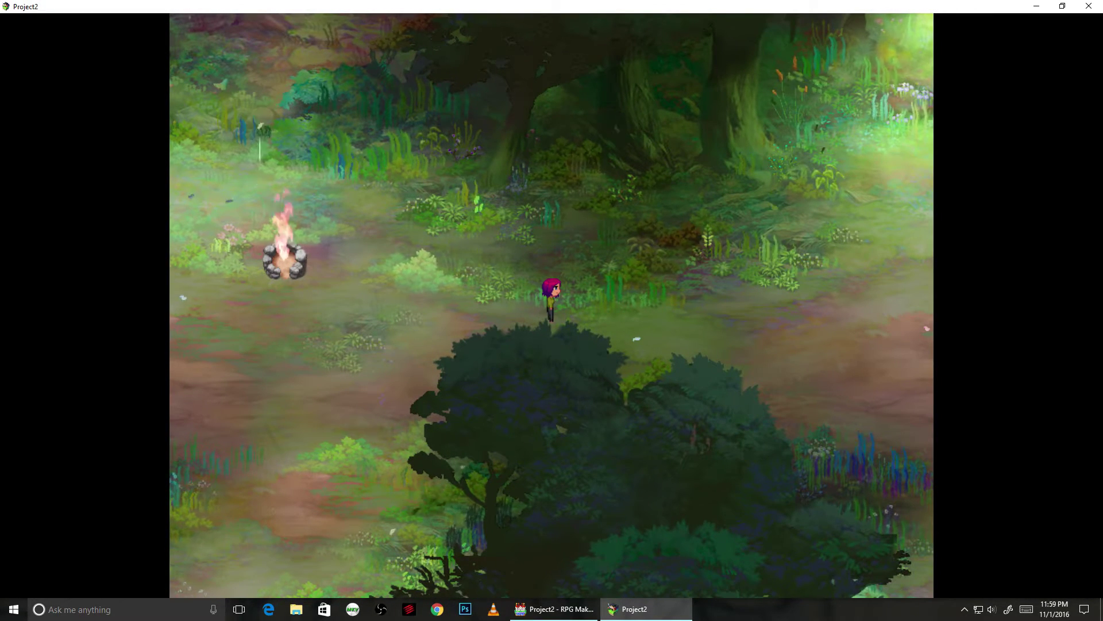
{"action": "key", "text": "Left"}
{"action": "key", "text": "Down"}
{"action": "key", "text": "Down"}
{"action": "key", "text": "Left"}
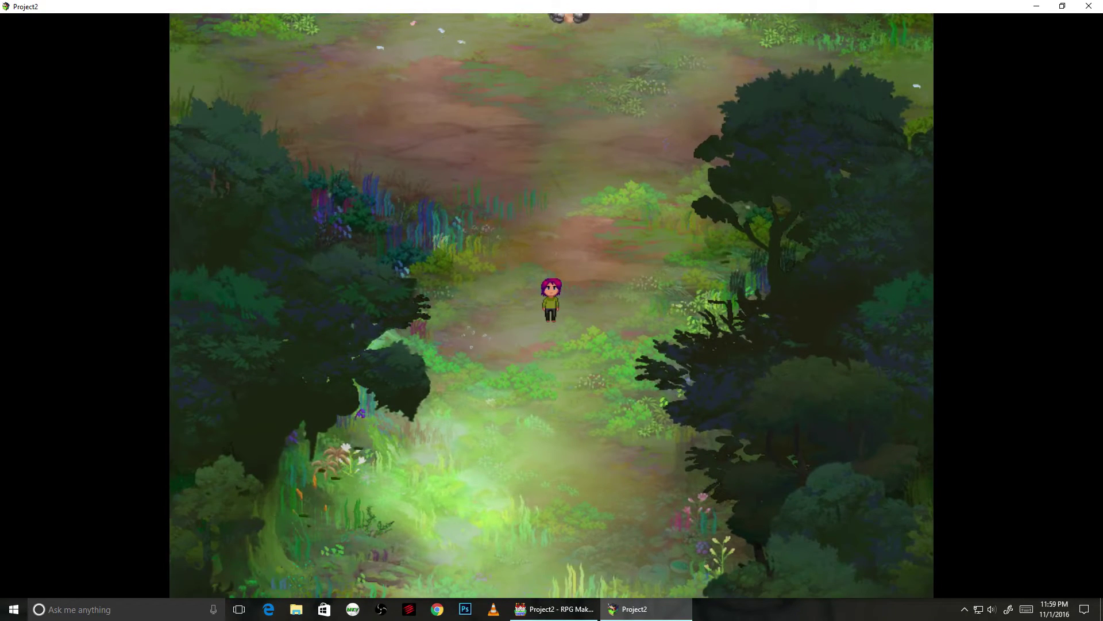
{"action": "key", "text": "Up"}
{"action": "key", "text": "Right"}
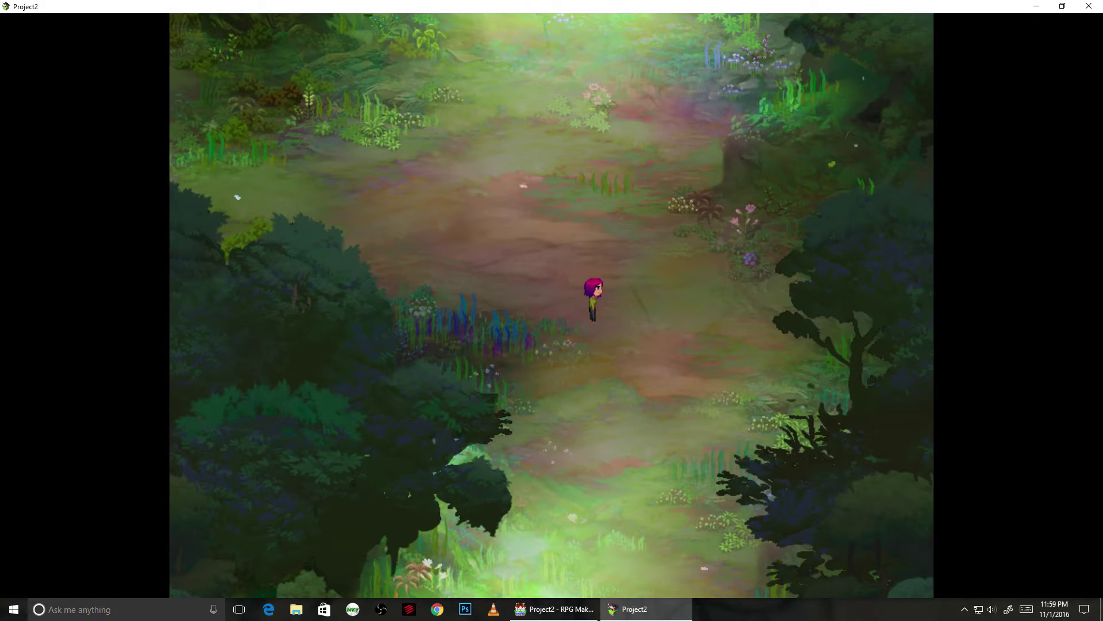
Open the doodad editor and browse to the folder holding the bush and fern doodads for placement.
{"action": "key", "text": "F10"}
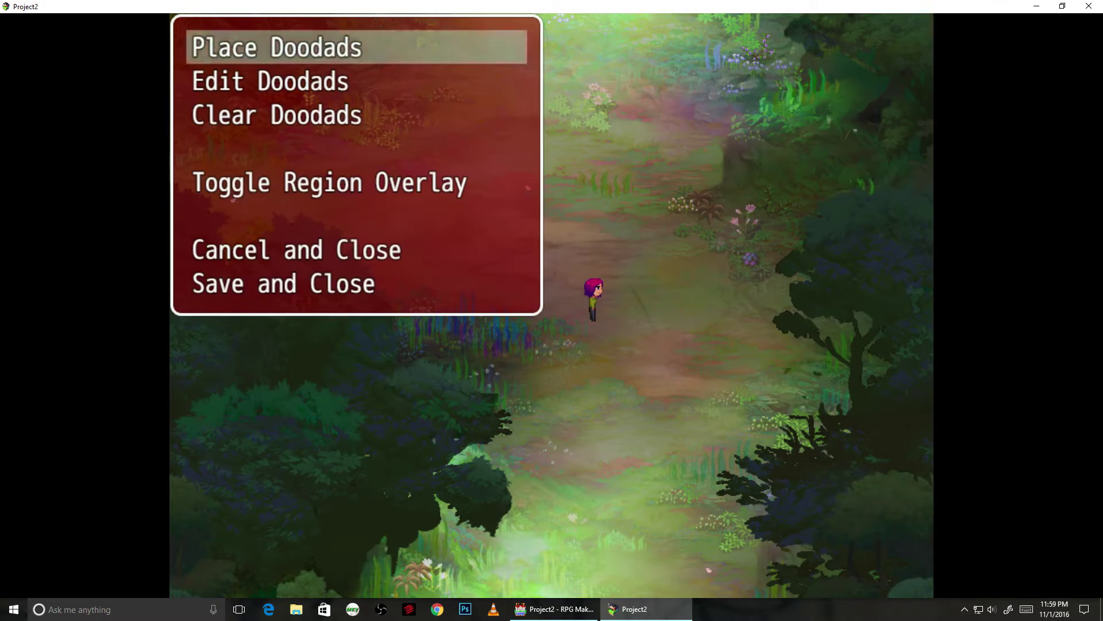
{"action": "key", "text": "Return"}
{"action": "key", "text": "Down"}
{"action": "key", "text": "Down"}
{"action": "key", "text": "Down"}
{"action": "key", "text": "Down"}
{"action": "key", "text": "Down"}
{"action": "key", "text": "Down"}
{"action": "key", "text": "Return"}
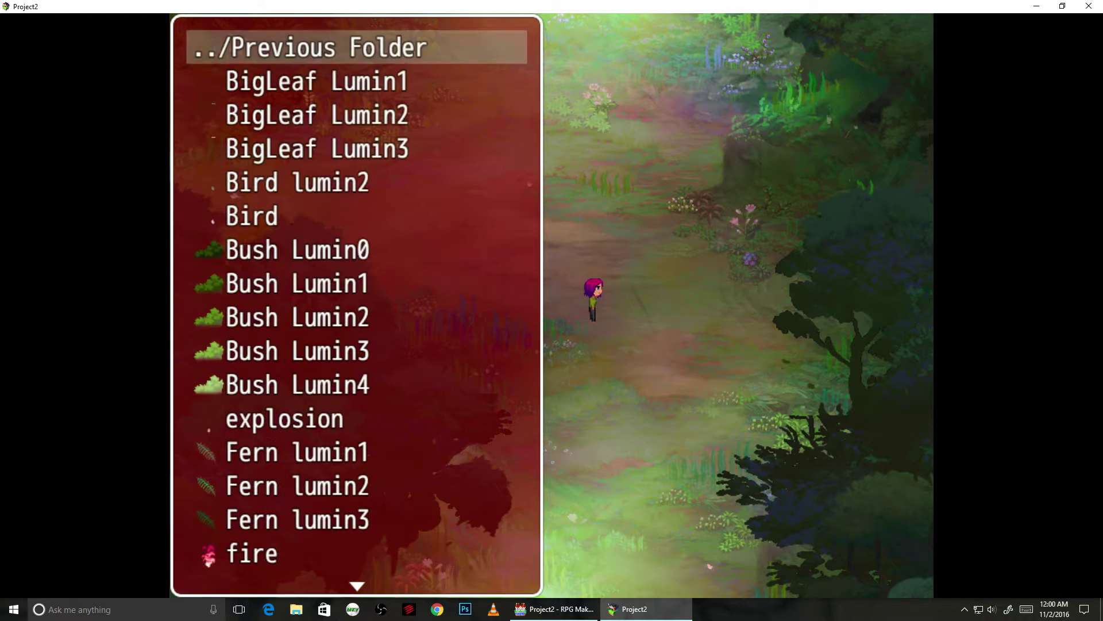
Choose the Bush Lumin0 doodad for placement on the map.
{"action": "key", "text": "Down"}
{"action": "key", "text": "Down"}
{"action": "key", "text": "Down"}
{"action": "key", "text": "Down"}
{"action": "key", "text": "Down"}
{"action": "key", "text": "Down"}
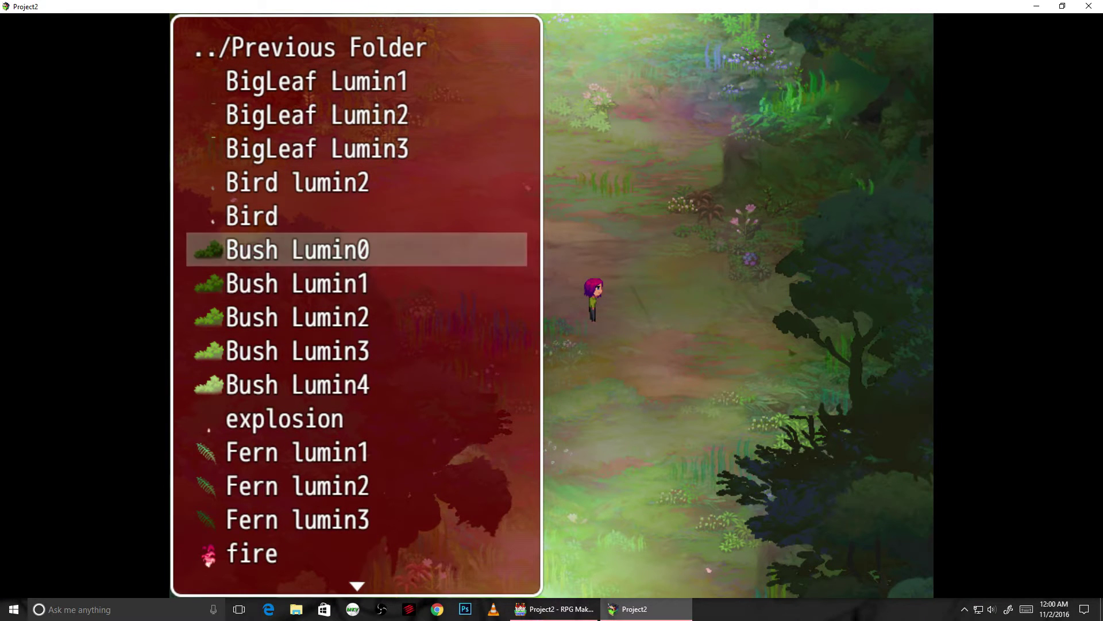
{"action": "key", "text": "Down"}
{"action": "key", "text": "Down"}
{"action": "key", "text": "Down"}
{"action": "key", "text": "Down"}
{"action": "key", "text": "Up"}
{"action": "key", "text": "Up"}
{"action": "key", "text": "Up"}
{"action": "key", "text": "Up"}
{"action": "key", "text": "Return"}
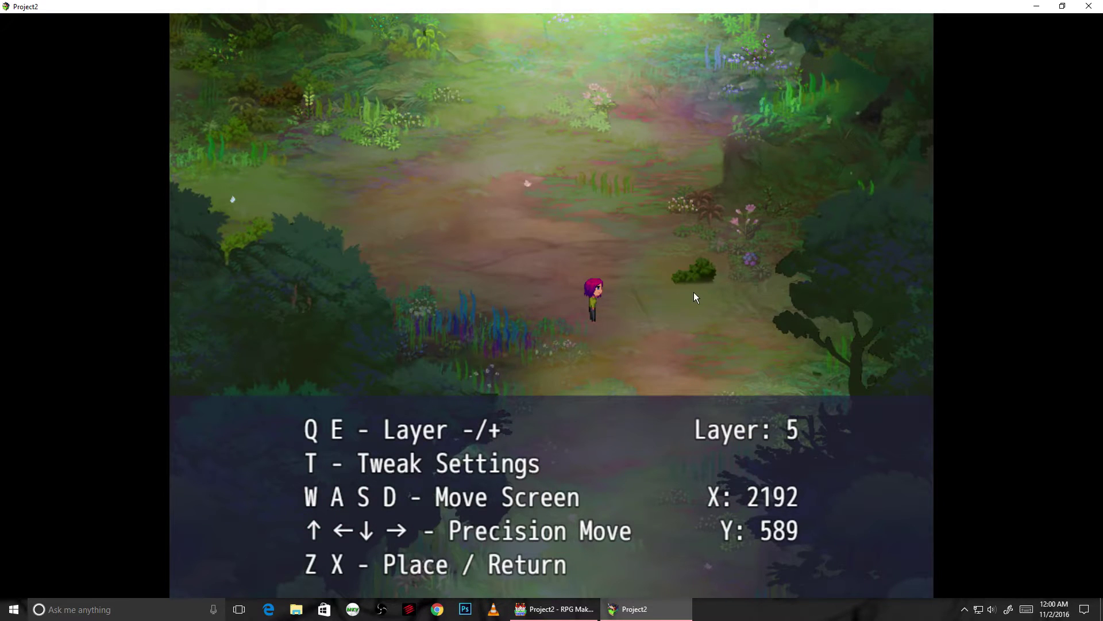
Set the bush doodad's opacity to 204 and its frame speed to 8 in the tweak settings.
{"action": "key", "text": "t"}
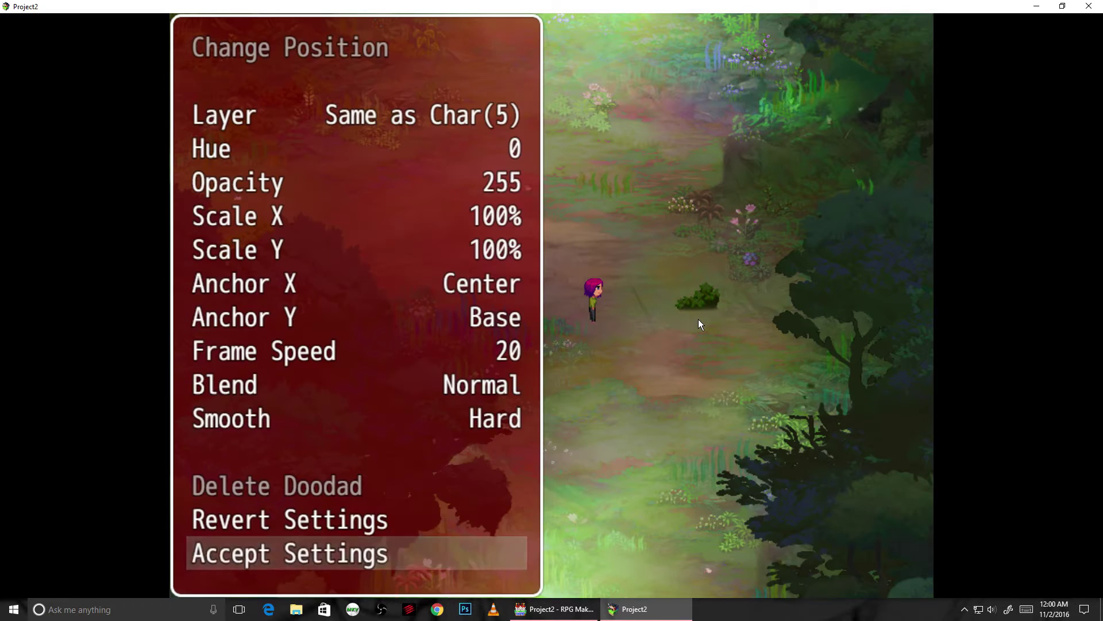
{"action": "key", "text": "Up"}
{"action": "key", "text": "Up"}
{"action": "key", "text": "Up"}
{"action": "key", "text": "Up"}
{"action": "key", "text": "Up"}
{"action": "key", "text": "Up"}
{"action": "key", "text": "Up"}
{"action": "key", "text": "Up"}
{"action": "key", "text": "Up"}
{"action": "key", "text": "Up"}
{"action": "key", "text": "Return"}
{"action": "key", "text": "Down"}
{"action": "key", "text": "Down"}
{"action": "key", "text": "Return"}
{"action": "key", "text": "Down"}
{"action": "key", "text": "Down"}
{"action": "key", "text": "Down"}
{"action": "key", "text": "Down"}
Switch the bush doodad's Smooth option to Smooth and accept the settings.
{"action": "key", "text": "Down"}
{"action": "key", "text": "Left"}
{"action": "key", "text": "Left"}
{"action": "key", "text": "Left"}
{"action": "key", "text": "Left"}
{"action": "key", "text": "Left"}
{"action": "key", "text": "Left"}
{"action": "key", "text": "Left"}
{"action": "key", "text": "Left"}
{"action": "key", "text": "Left"}
{"action": "key", "text": "Left"}
{"action": "key", "text": "Left"}
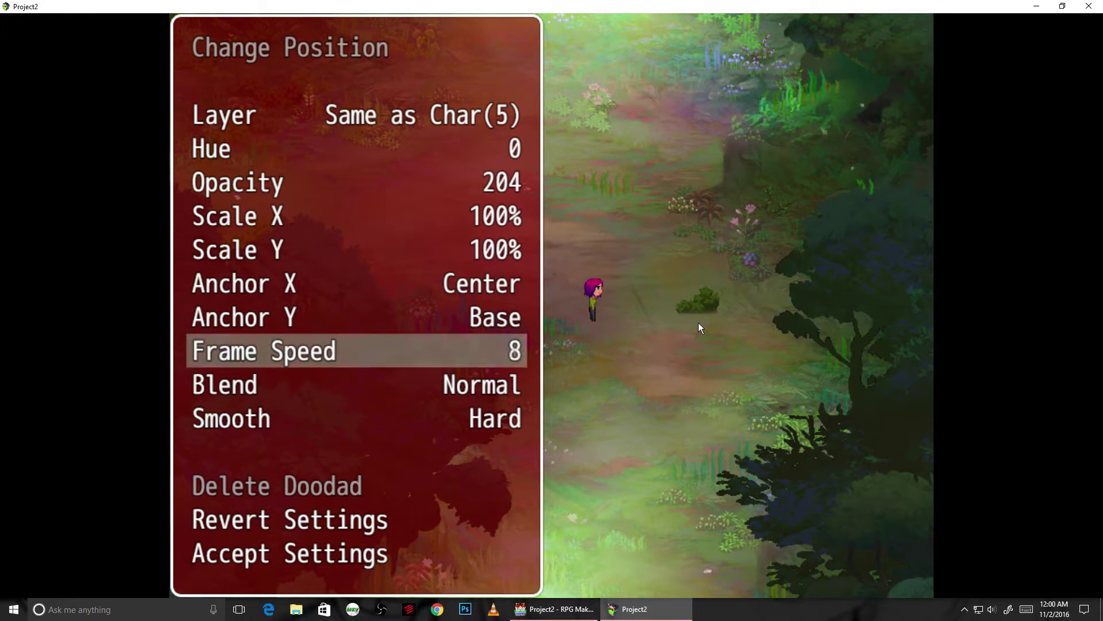
{"action": "key", "text": "Left"}
{"action": "key", "text": "Down"}
{"action": "key", "text": "Down"}
{"action": "key", "text": "Right"}
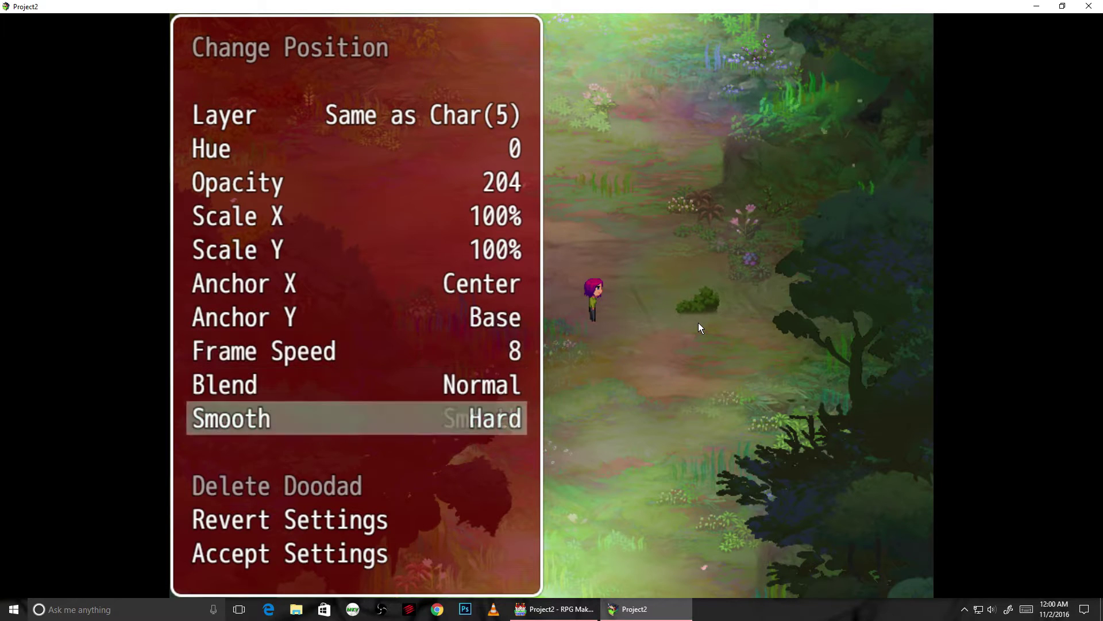
{"action": "key", "text": "Down"}
{"action": "key", "text": "Down"}
{"action": "key", "text": "Down"}
{"action": "key", "text": "Return"}
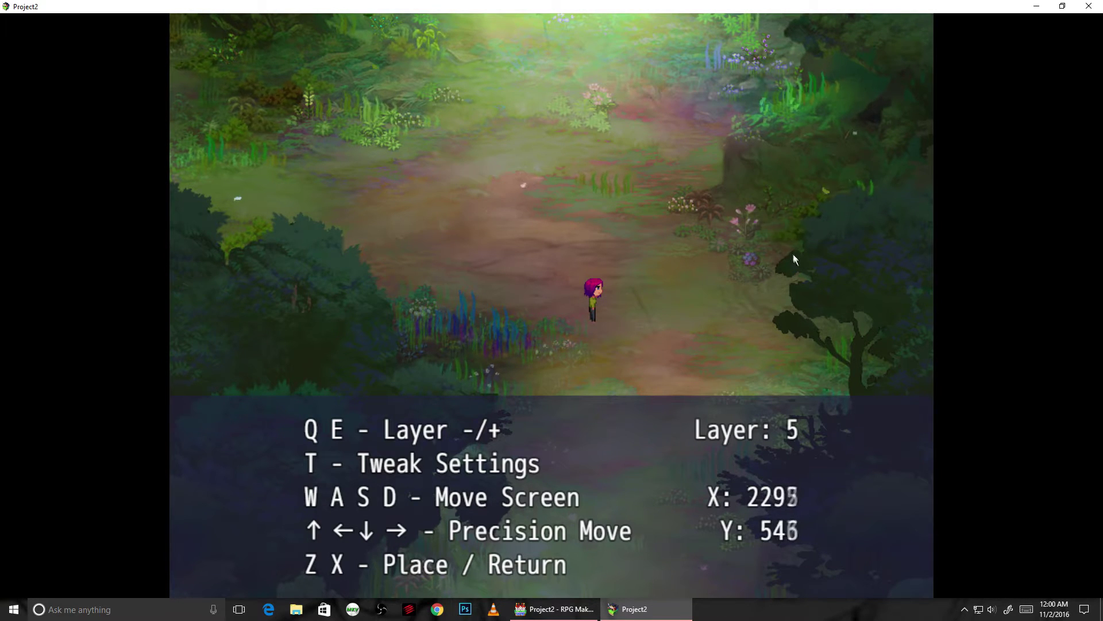
Place a bush beside the trunk of the large tree on the clearing's east side.
{"action": "left_click", "coordinate": [861, 338]}
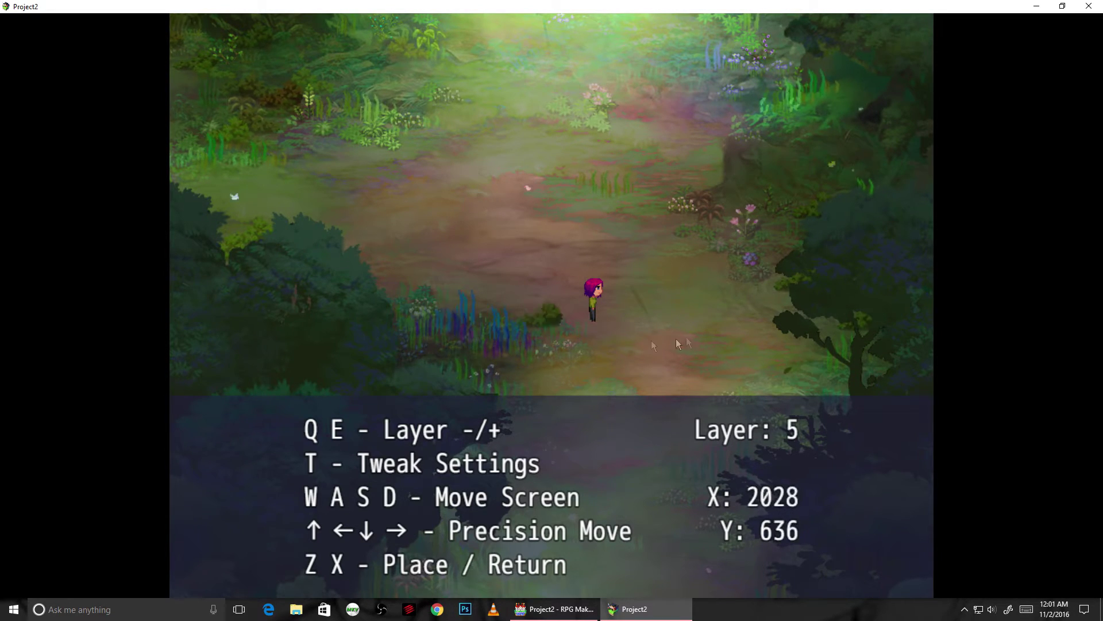
{"action": "key", "text": "s"}
{"action": "key", "text": "w"}
{"action": "key", "text": "w"}
{"action": "key", "text": "w"}
Tweak the bush doodad's colour settings and accept them for further placement.
{"action": "key", "text": "t"}
{"action": "key", "text": "Down"}
{"action": "key", "text": "Down"}
{"action": "key", "text": "Down"}
{"action": "key", "text": "Down"}
{"action": "key", "text": "Return"}
{"action": "key", "text": "Down"}
{"action": "key", "text": "Return"}
{"action": "key", "text": "Up"}
{"action": "key", "text": "Return"}
{"action": "key", "text": "Down"}
{"action": "key", "text": "Down"}
{"action": "key", "text": "Down"}
{"action": "key", "text": "Down"}
{"action": "key", "text": "Down"}
{"action": "key", "text": "Right"}
{"action": "key", "text": "Right"}
{"action": "key", "text": "Right"}
{"action": "key", "text": "Right"}
{"action": "key", "text": "Return"}
{"action": "key", "text": "Up"}
{"action": "key", "text": "Return"}
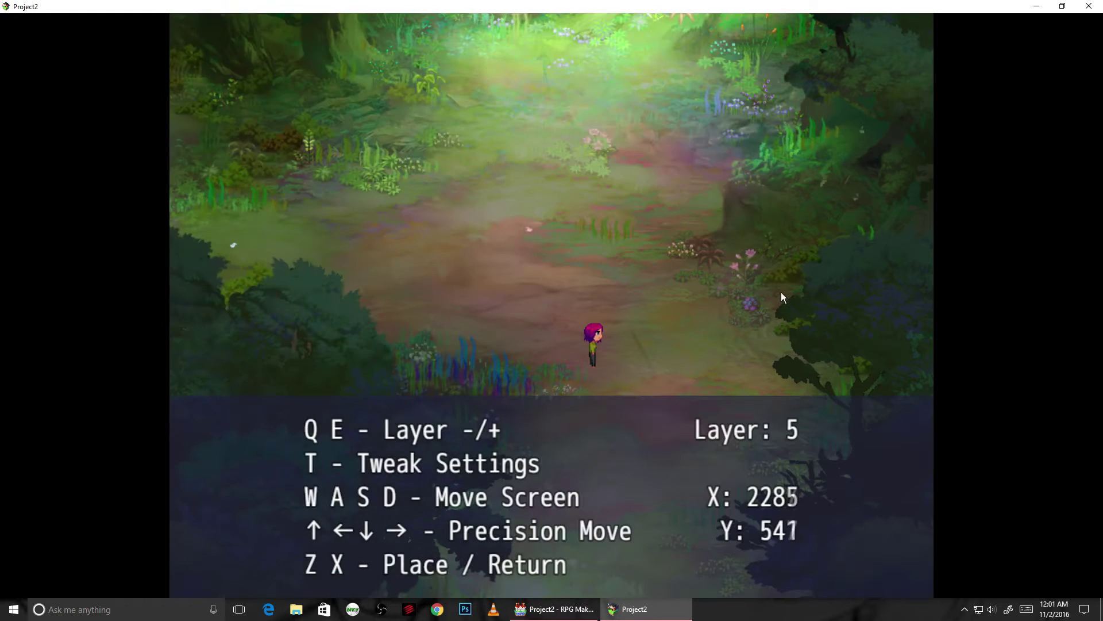
Set the bush doodad's hue to 340 and opacity to 153, and place one beside the clearing's eastern flowers.
{"action": "key", "text": "t"}
{"action": "key", "text": "Up"}
{"action": "key", "text": "Up"}
{"action": "key", "text": "Up"}
{"action": "key", "text": "Up"}
{"action": "key", "text": "Right"}
{"action": "key", "text": "Return"}
{"action": "key", "text": "Return"}
{"action": "key", "text": "Right"}
{"action": "key", "text": "Left"}
{"action": "key", "text": "Down"}
{"action": "key", "text": "Down"}
{"action": "key", "text": "Down"}
{"action": "key", "text": "Down"}
{"action": "key", "text": "Down"}
{"action": "key", "text": "Down"}
{"action": "key", "text": "Down"}
{"action": "key", "text": "Down"}
{"action": "key", "text": "Down"}
{"action": "key", "text": "Down"}
{"action": "key", "text": "Down"}
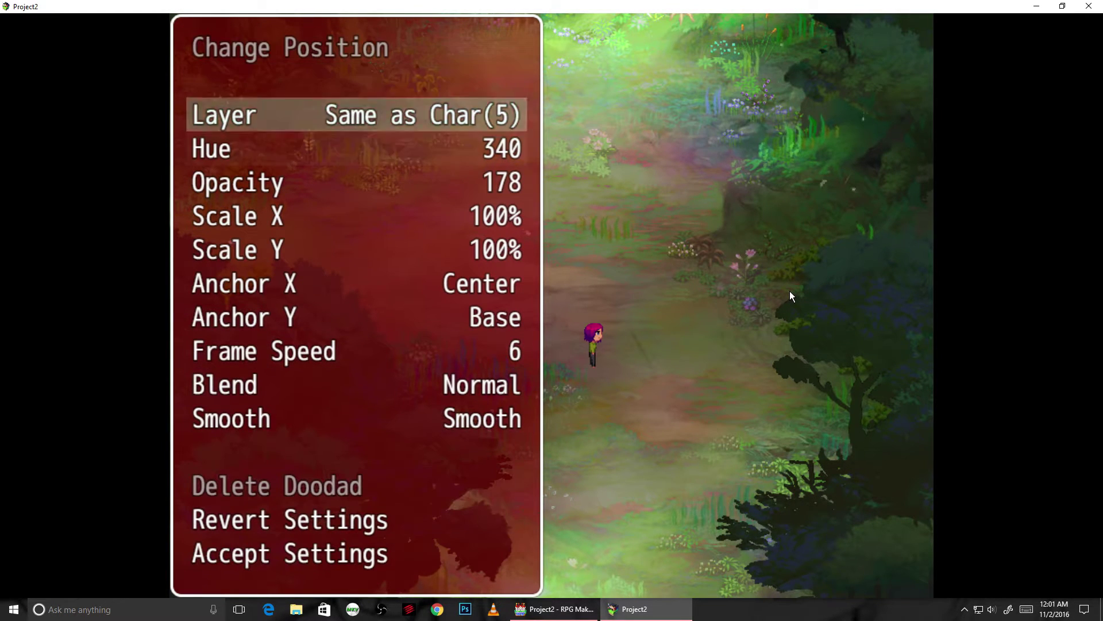
{"action": "key", "text": "Return"}
{"action": "key", "text": "Down"}
{"action": "key", "text": "Return"}
{"action": "key", "text": "Up"}
{"action": "key", "text": "Up"}
{"action": "key", "text": "Up"}
{"action": "key", "text": "Up"}
{"action": "key", "text": "Return"}
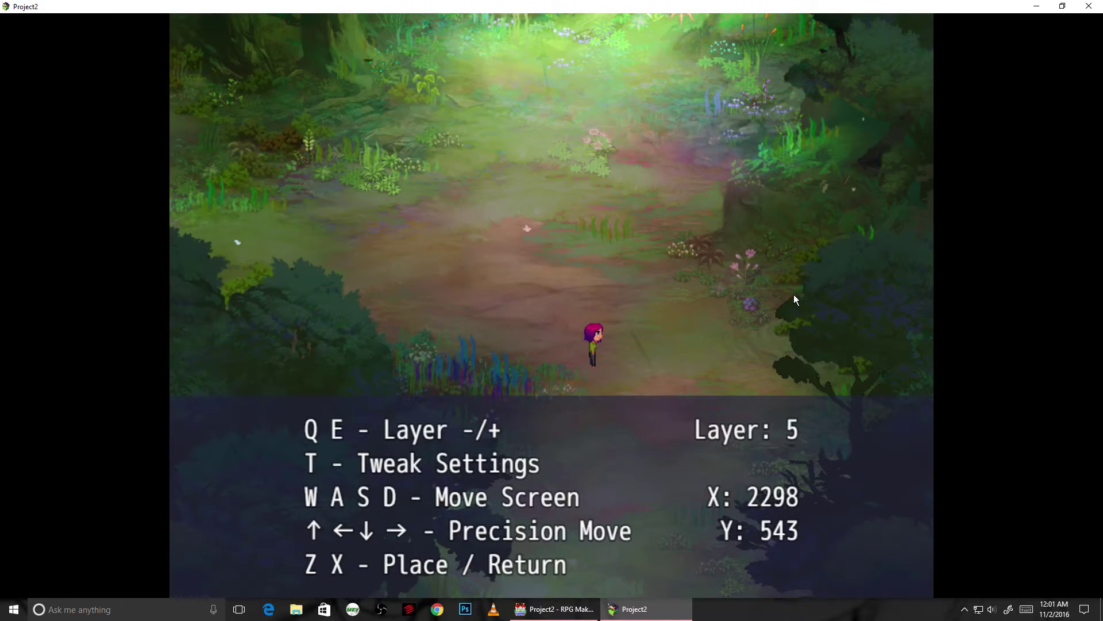
{"action": "left_click", "coordinate": [712, 251]}
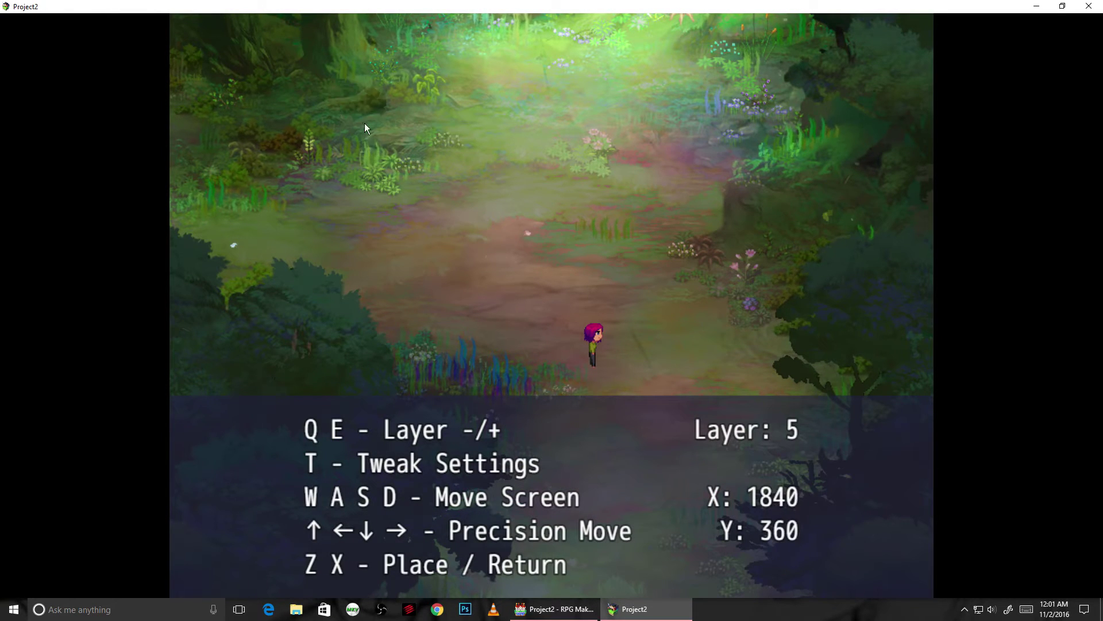
Mirror the bush doodad with Scale X -100% and reduce its Scale Y to 75%.
{"action": "key", "text": "t"}
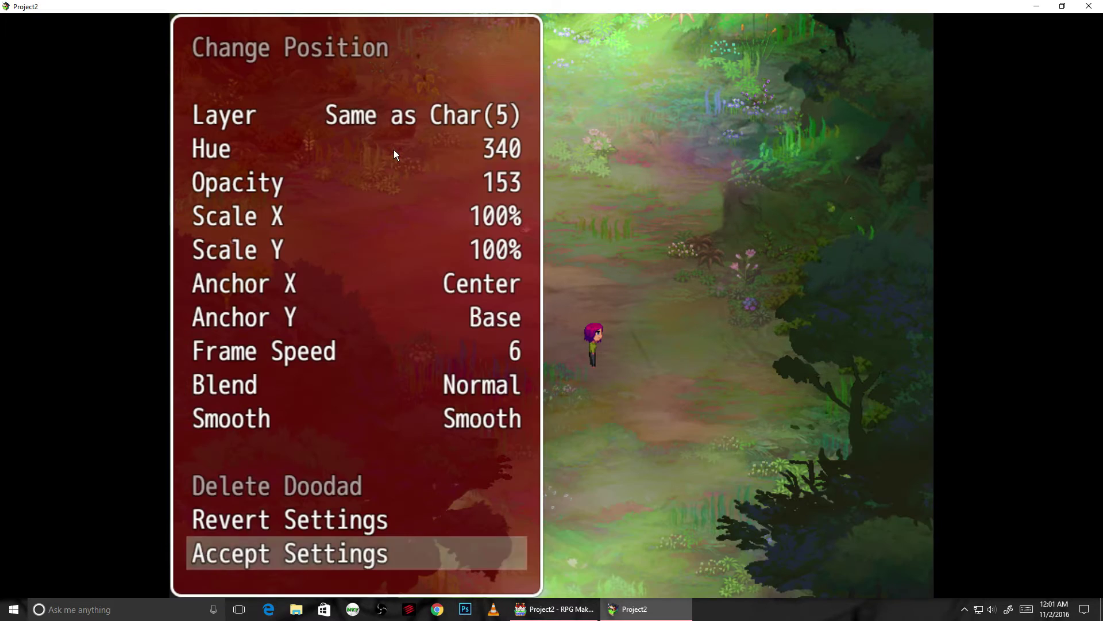
{"action": "key", "text": "Down"}
{"action": "key", "text": "Down"}
{"action": "key", "text": "Down"}
{"action": "key", "text": "Down"}
{"action": "key", "text": "Down"}
{"action": "key", "text": "Down"}
{"action": "key", "text": "z"}
{"action": "key", "text": "Down"}
{"action": "key", "text": "Down"}
{"action": "key", "text": "Down"}
{"action": "key", "text": "Down"}
{"action": "key", "text": "Down"}
{"action": "key", "text": "Down"}
{"action": "key", "text": "Down"}
{"action": "key", "text": "Down"}
{"action": "key", "text": "z"}
{"action": "key", "text": "Down"}
{"action": "key", "text": "Left"}
{"action": "key", "text": "Left"}
{"action": "key", "text": "Left"}
{"action": "key", "text": "Left"}
{"action": "key", "text": "Left"}
{"action": "key", "text": "Left"}
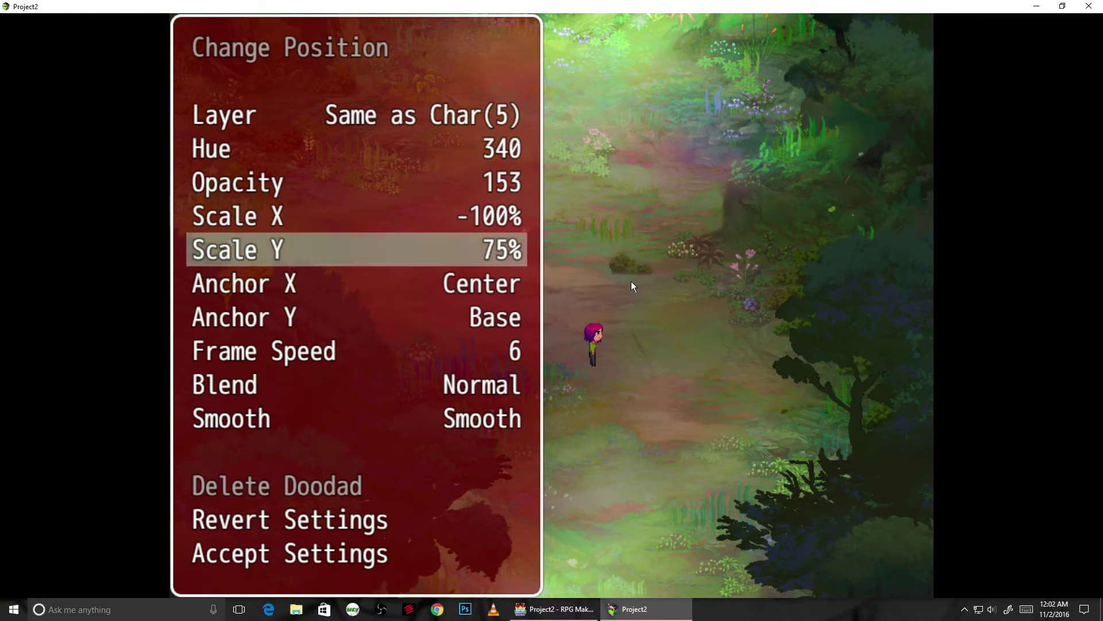
Fine-tune the mirrored bush's remaining tweak settings and accept them.
{"action": "key", "text": "Up"}
{"action": "key", "text": "Up"}
{"action": "key", "text": "z"}
{"action": "key", "text": "Down"}
{"action": "key", "text": "Down"}
{"action": "key", "text": "z"}
{"action": "key", "text": "Down"}
{"action": "key", "text": "Down"}
Readjust the bush's tweak settings and place a flattened bush on the dirt path beside the western trees.
{"action": "key", "text": "Down"}
{"action": "key", "text": "Down"}
{"action": "key", "text": "Down"}
{"action": "key", "text": "Down"}
{"action": "key", "text": "Down"}
{"action": "key", "text": "Down"}
{"action": "key", "text": "Down"}
{"action": "key", "text": "Down"}
{"action": "key", "text": "Down"}
{"action": "key", "text": "z"}
{"action": "key", "text": "t"}
{"action": "key", "text": "Up"}
{"action": "key", "text": "Up"}
{"action": "key", "text": "Up"}
{"action": "key", "text": "Up"}
{"action": "key", "text": "Up"}
{"action": "key", "text": "Right"}
{"action": "key", "text": "Down"}
{"action": "key", "text": "Down"}
{"action": "key", "text": "Down"}
{"action": "key", "text": "Down"}
{"action": "key", "text": "Down"}
{"action": "key", "text": "z"}
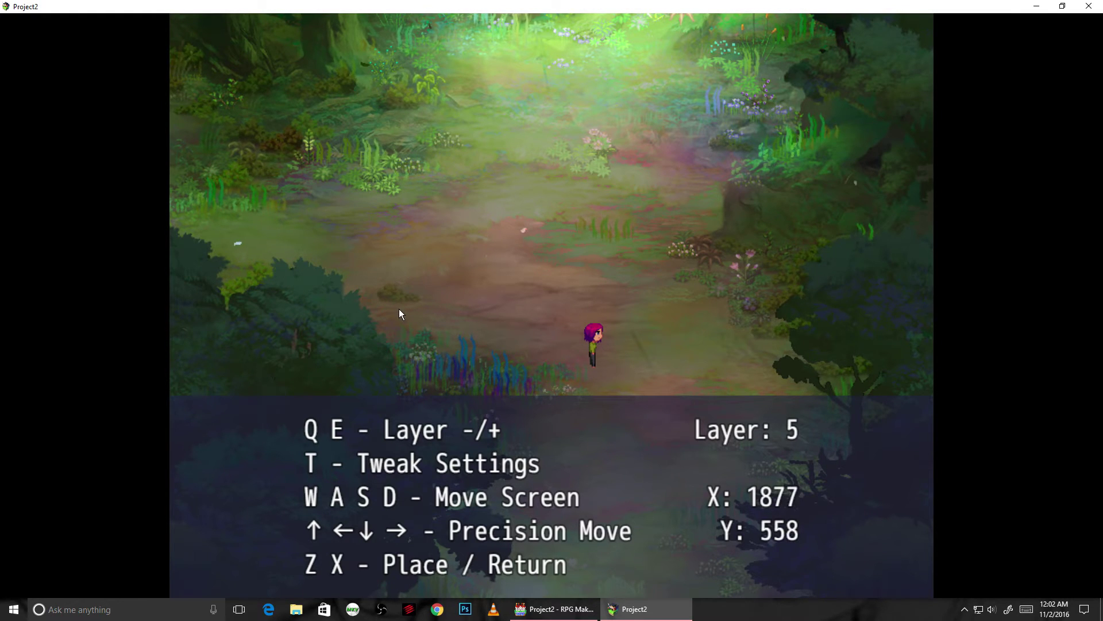
Adjust the bush doodad's tweak settings again for placement in the northern part of the clearing.
{"action": "key", "text": "w"}
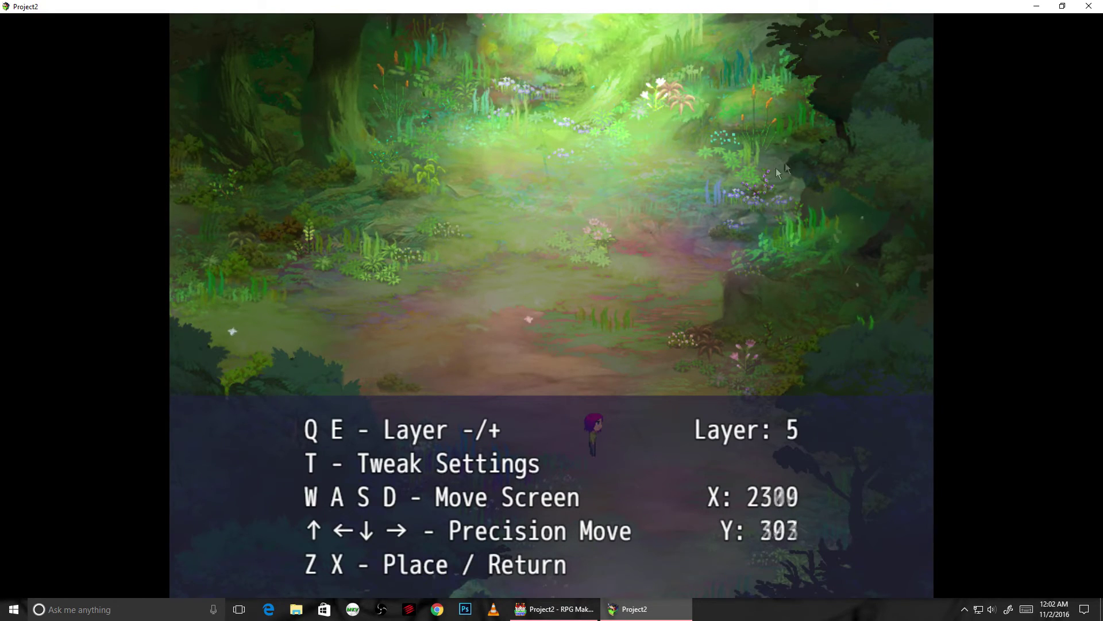
{"action": "key", "text": "t"}
{"action": "key", "text": "Return"}
{"action": "key", "text": "Up"}
{"action": "key", "text": "Up"}
{"action": "key", "text": "Up"}
{"action": "key", "text": "Up"}
{"action": "key", "text": "Up"}
{"action": "key", "text": "Left"}
{"action": "key", "text": "Left"}
{"action": "key", "text": "Left"}
{"action": "key", "text": "Left"}
{"action": "key", "text": "Left"}
{"action": "key", "text": "Left"}
{"action": "key", "text": "Left"}
{"action": "key", "text": "Left"}
{"action": "key", "text": "Left"}
{"action": "key", "text": "Left"}
{"action": "key", "text": "Left"}
{"action": "key", "text": "Left"}
{"action": "key", "text": "Left"}
{"action": "key", "text": "Up"}
{"action": "key", "text": "Up"}
{"action": "key", "text": "Up"}
{"action": "key", "text": "Up"}
{"action": "key", "text": "Up"}
{"action": "key", "text": "Left"}
{"action": "key", "text": "Left"}
{"action": "key", "text": "Left"}
{"action": "key", "text": "Up"}
{"action": "key", "text": "Up"}
{"action": "key", "text": "Up"}
{"action": "key", "text": "Up"}
{"action": "key", "text": "Up"}
{"action": "key", "text": "Return"}
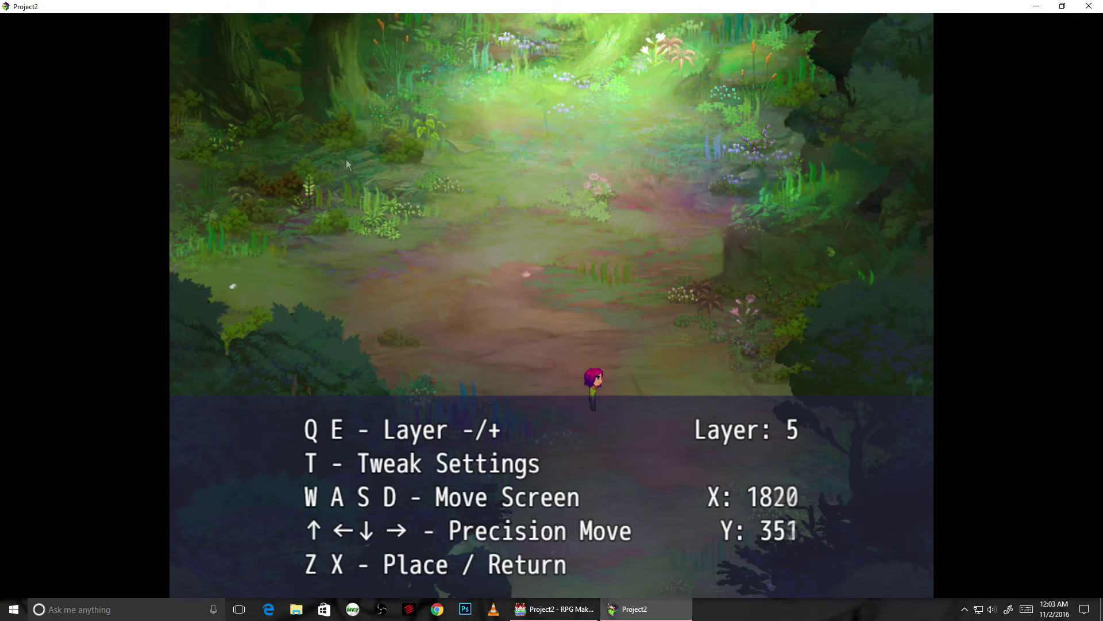
Readjust the bush's tweak settings and add another bush beside the existing one on the western side of the dirt path.
{"action": "key", "text": "s"}
{"action": "key", "text": "s"}
{"action": "key", "text": "t"}
{"action": "key", "text": "Up"}
{"action": "key", "text": "Up"}
{"action": "key", "text": "Up"}
{"action": "key", "text": "Up"}
{"action": "key", "text": "Up"}
{"action": "key", "text": "Return"}
{"action": "key", "text": "Down"}
{"action": "key", "text": "Down"}
{"action": "key", "text": "Left"}
{"action": "key", "text": "Left"}
{"action": "key", "text": "Left"}
{"action": "key", "text": "Up"}
{"action": "key", "text": "Up"}
{"action": "key", "text": "Up"}
{"action": "key", "text": "Return"}
Place a bush at the eastern end of the blue flowers with Hue 340, Opacity 102, Scale X -100%, Scale Y 70% and Frame Speed 8.
{"action": "key", "text": "Return"}
{"action": "key", "text": "Up"}
{"action": "key", "text": "Up"}
{"action": "key", "text": "Up"}
{"action": "key", "text": "Up"}
{"action": "key", "text": "Return"}
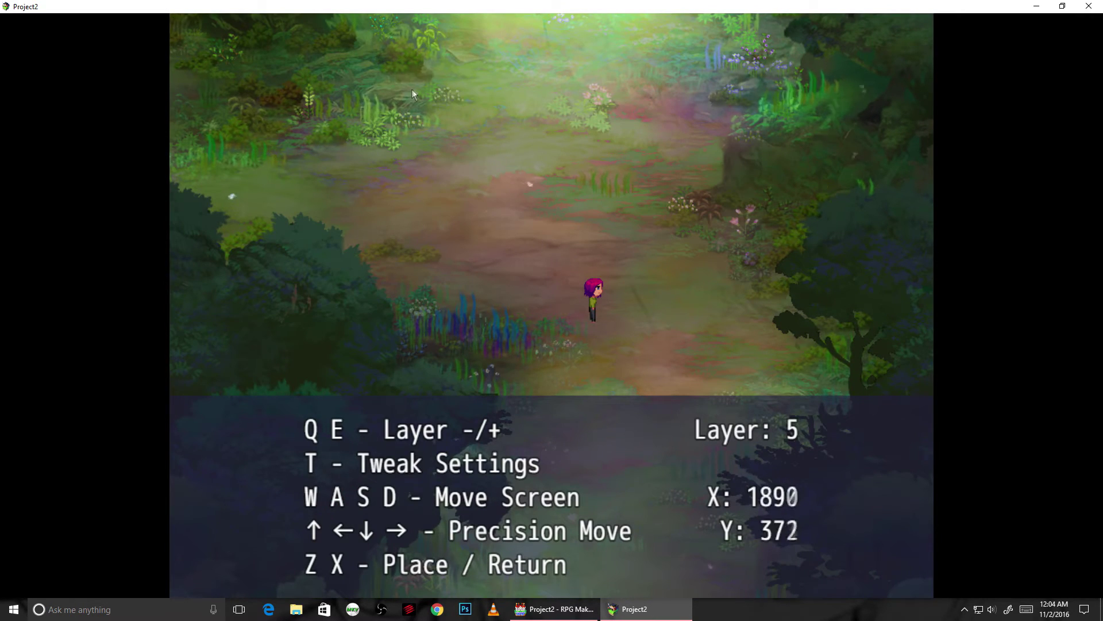
{"action": "key", "text": "t"}
Readjust the placed bush variant's tweak settings for the eastern side of the dirt path and accept them.
{"action": "key", "text": "Return"}
{"action": "key", "text": "Down"}
{"action": "key", "text": "Down"}
{"action": "key", "text": "Down"}
{"action": "key", "text": "Down"}
{"action": "key", "text": "Down"}
{"action": "key", "text": "Down"}
{"action": "key", "text": "Down"}
{"action": "key", "text": "Down"}
Vary the bush's tweak settings once more for the plants near the eastern tree stump.
{"action": "key", "text": "Return"}
{"action": "key", "text": "Left"}
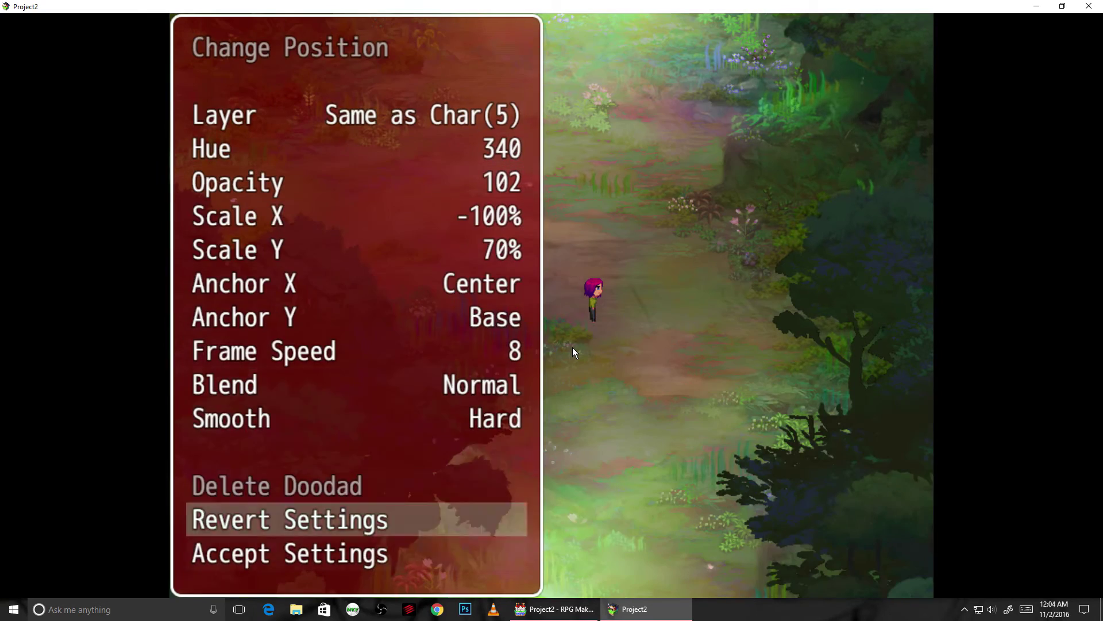
{"action": "left_click", "coordinate": [572, 347]}
{"action": "key", "text": "t"}
{"action": "key", "text": "Right"}
{"action": "key", "text": "Down"}
{"action": "key", "text": "Right"}
{"action": "key", "text": "Right"}
{"action": "key", "text": "Right"}
Tweak the bush for the northern clearing, add it below the orange and white flowers, and return to the doodad list.
{"action": "key", "text": "Return"}
{"action": "key", "text": "t"}
{"action": "key", "text": "Down"}
{"action": "key", "text": "Down"}
{"action": "key", "text": "Down"}
{"action": "key", "text": "Down"}
{"action": "key", "text": "Down"}
{"action": "key", "text": "Down"}
{"action": "key", "text": "Down"}
{"action": "key", "text": "Down"}
{"action": "key", "text": "Down"}
{"action": "key", "text": "Down"}
{"action": "key", "text": "Down"}
{"action": "key", "text": "Down"}
{"action": "key", "text": "Return"}
{"action": "key", "text": "w"}
{"action": "key", "text": "w"}
{"action": "key", "text": "w"}
{"action": "key", "text": "t"}
{"action": "key", "text": "Down"}
{"action": "key", "text": "Down"}
{"action": "key", "text": "Down"}
{"action": "key", "text": "Down"}
{"action": "key", "text": "Down"}
{"action": "key", "text": "Down"}
{"action": "key", "text": "Left"}
{"action": "key", "text": "Left"}
{"action": "key", "text": "Down"}
{"action": "key", "text": "Down"}
{"action": "key", "text": "Down"}
{"action": "key", "text": "Down"}
{"action": "key", "text": "Down"}
{"action": "key", "text": "Down"}
{"action": "key", "text": "Down"}
{"action": "key", "text": "Down"}
{"action": "key", "text": "Down"}
{"action": "key", "text": "Return"}
{"action": "key", "text": "t"}
{"action": "key", "text": "Escape"}
{"action": "key", "text": "x"}
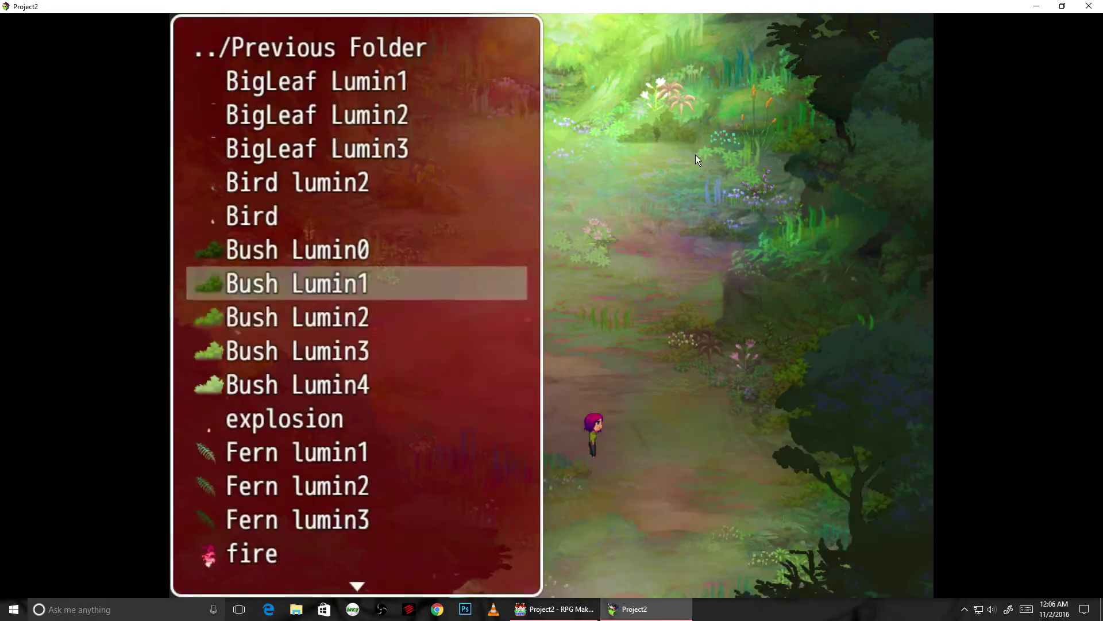
Customise a brighter bush with Hue 0, Opacity 204, Scale X -100% and Frame Speed 7 for the northern clearing.
{"action": "key", "text": "t"}
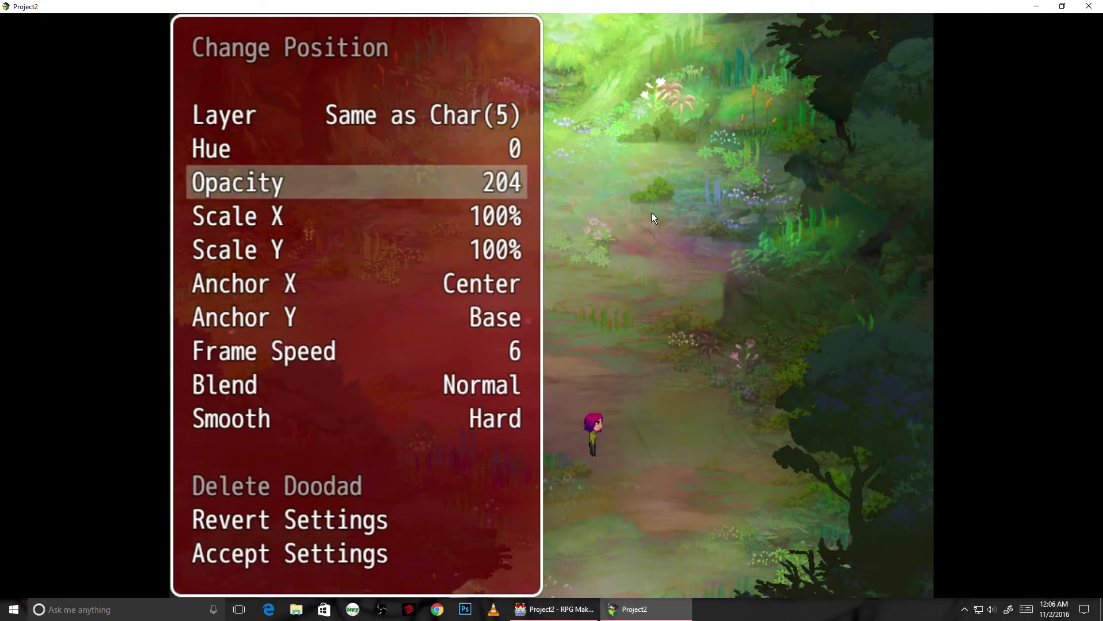
{"action": "key", "text": "Escape"}
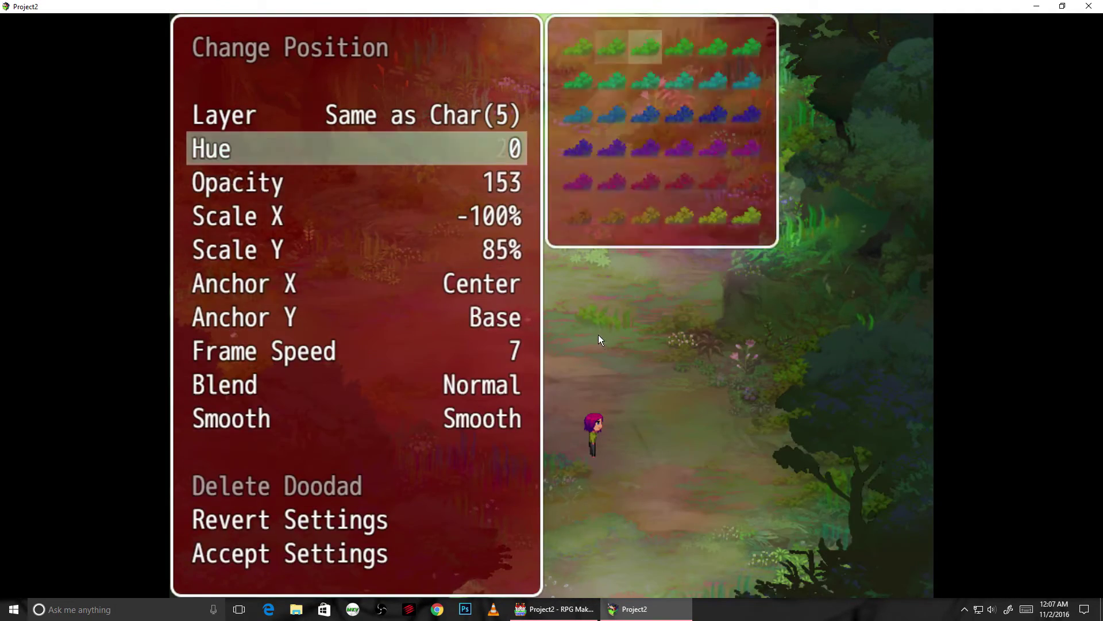
{"action": "key", "text": "Escape"}
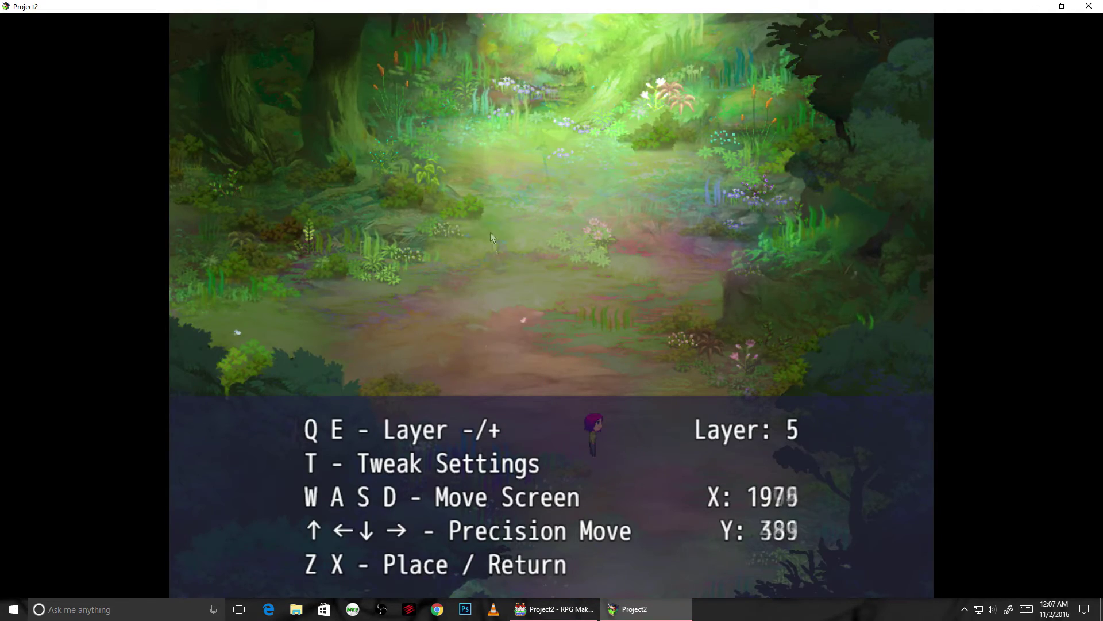
Readjust the brighter bush's tweak settings and extend the bushes along the clearing's northwestern edge.
{"action": "key", "text": "t"}
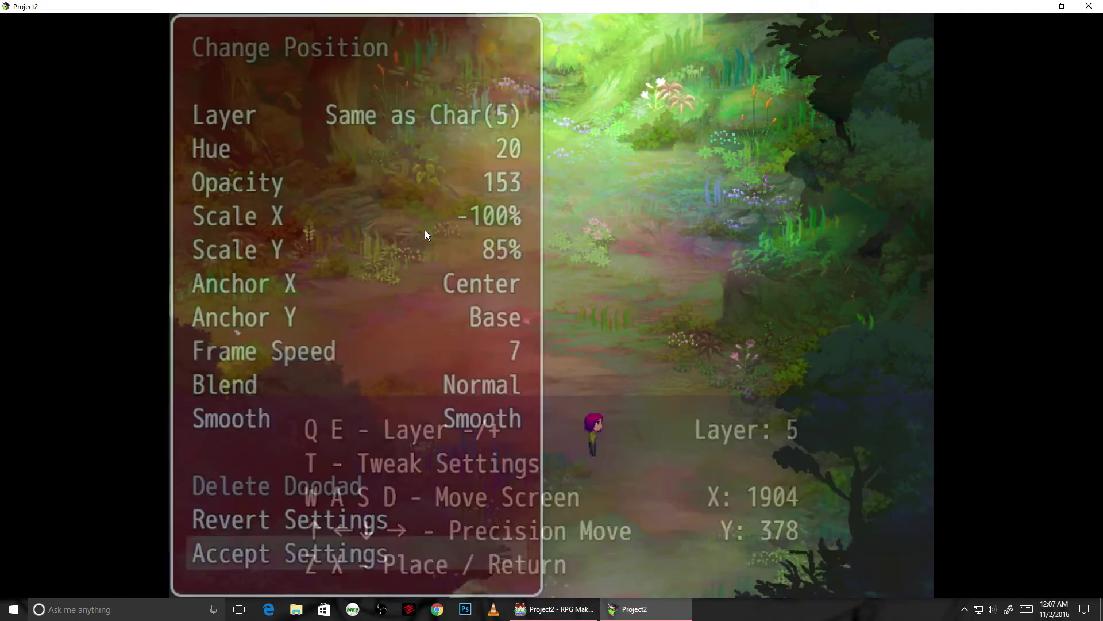
{"action": "key", "text": "Return"}
{"action": "key", "text": "Escape"}
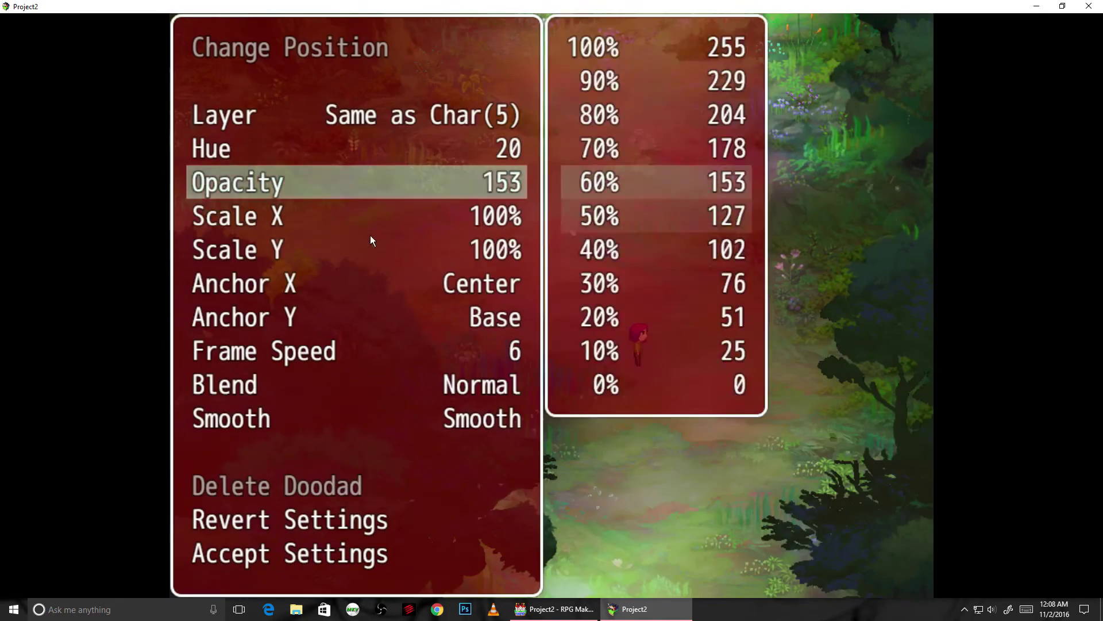
{"action": "key", "text": "Escape"}
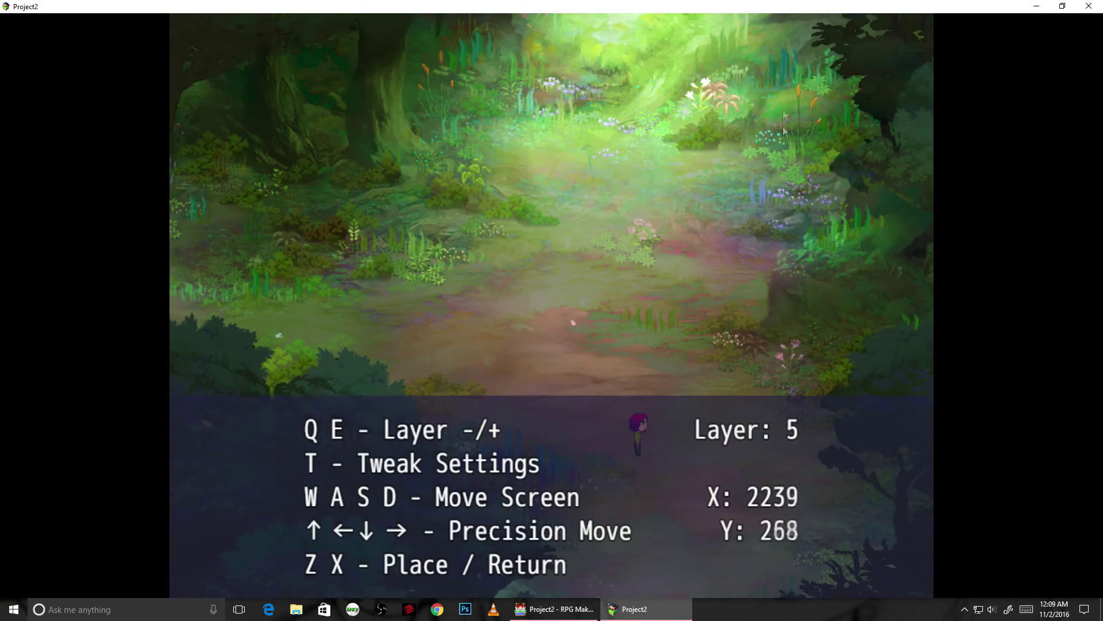
Add faint bushes along the eastern path with Hue 330, Opacity 76, Scale Y 75%, Frame Speed 10 and Smooth, mirroring with Scale X -100%.
{"action": "key", "text": "s"}
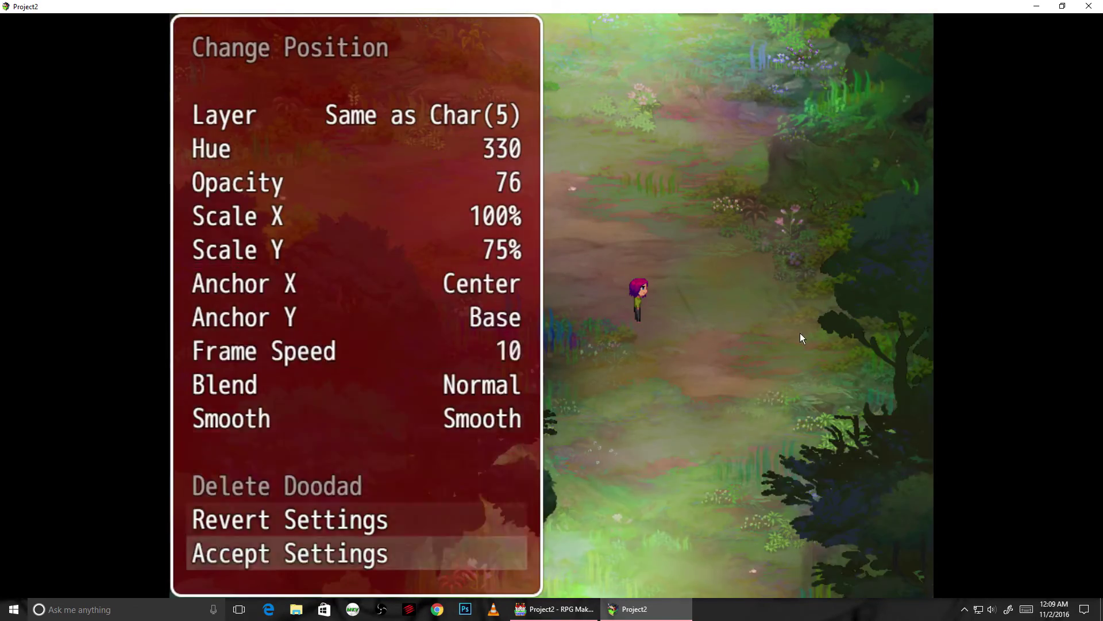
{"action": "key", "text": "s"}
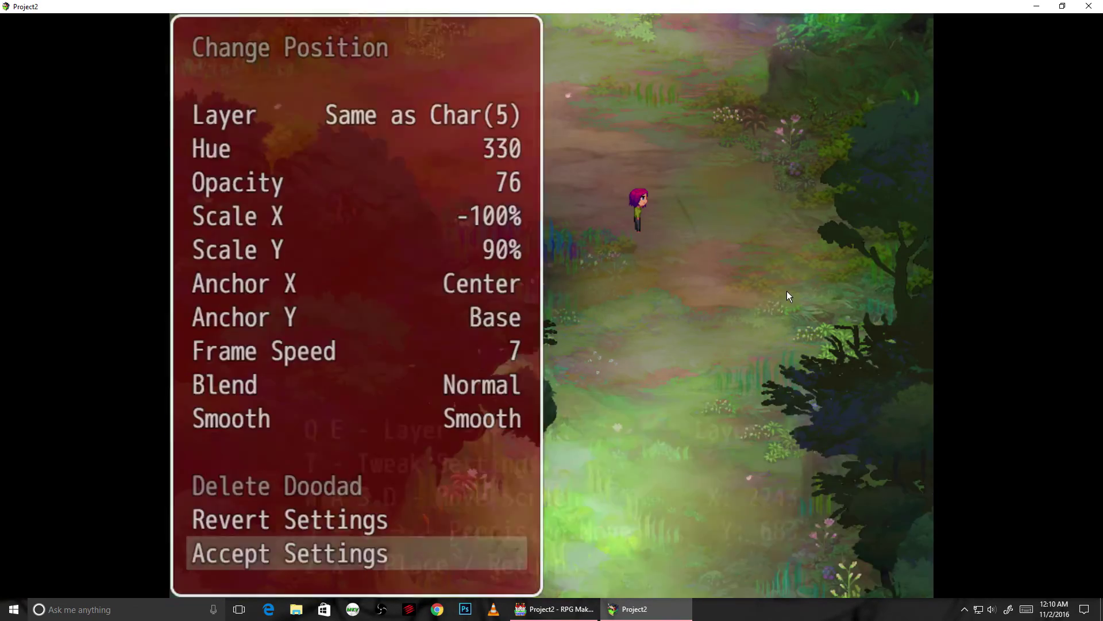
{"action": "key", "text": "Return"}
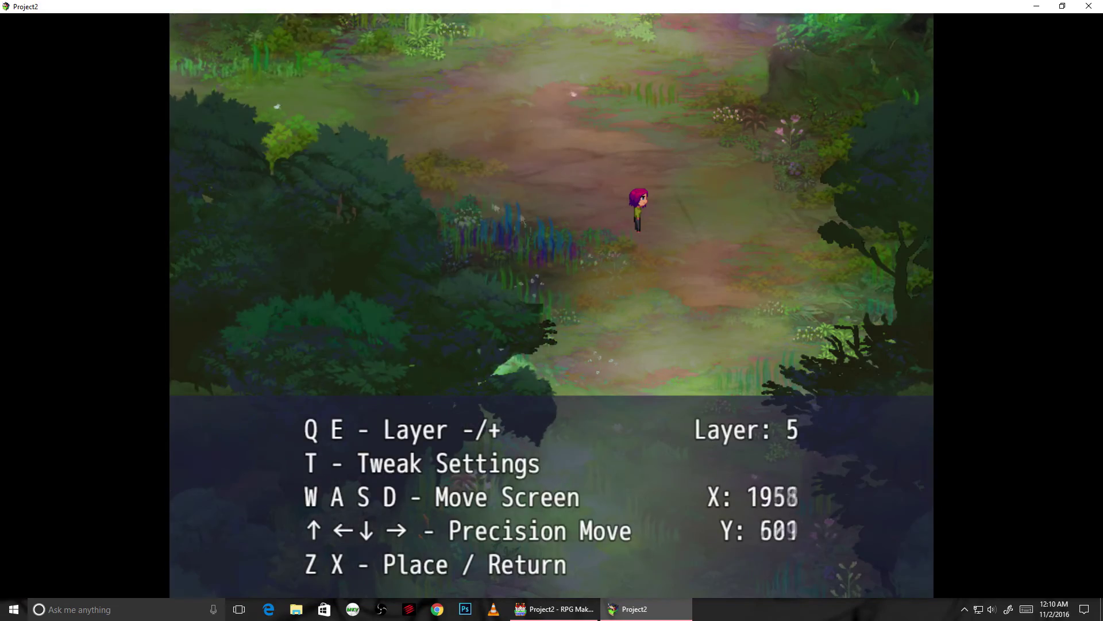
Finish with the faint bush and set up another for the northern clearing with Hue 20, Opacity 178 and Frame Speed 6.
{"action": "key", "text": "t"}
{"action": "key", "text": "Down"}
{"action": "key", "text": "Down"}
{"action": "key", "text": "Down"}
{"action": "key", "text": "Down"}
{"action": "key", "text": "Return"}
{"action": "key", "text": "x"}
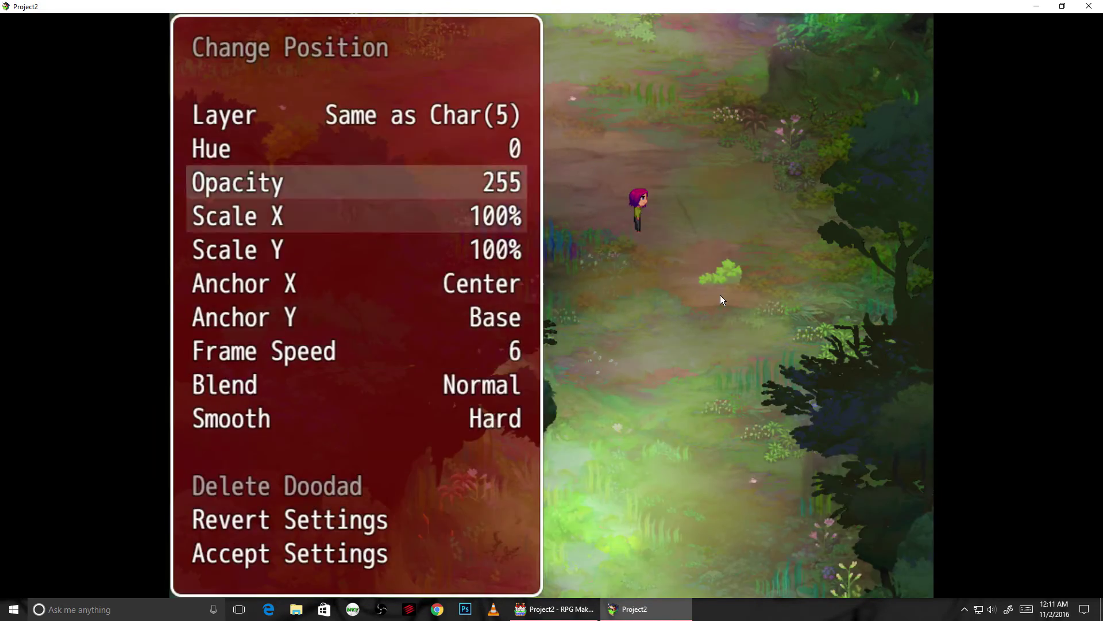
{"action": "key", "text": "x"}
{"action": "key", "text": "w"}
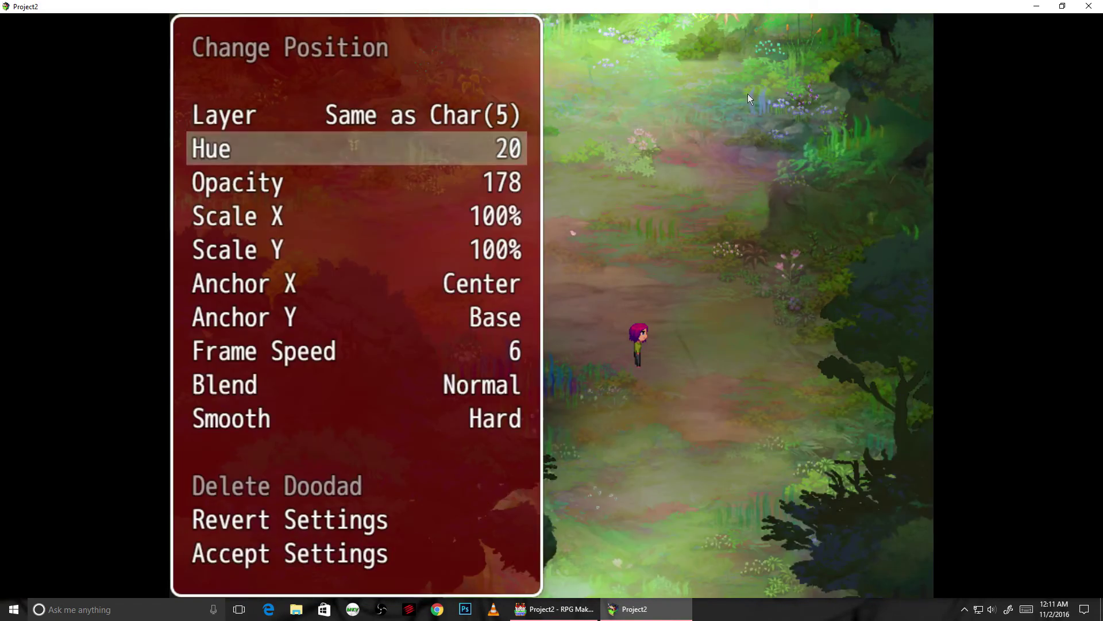